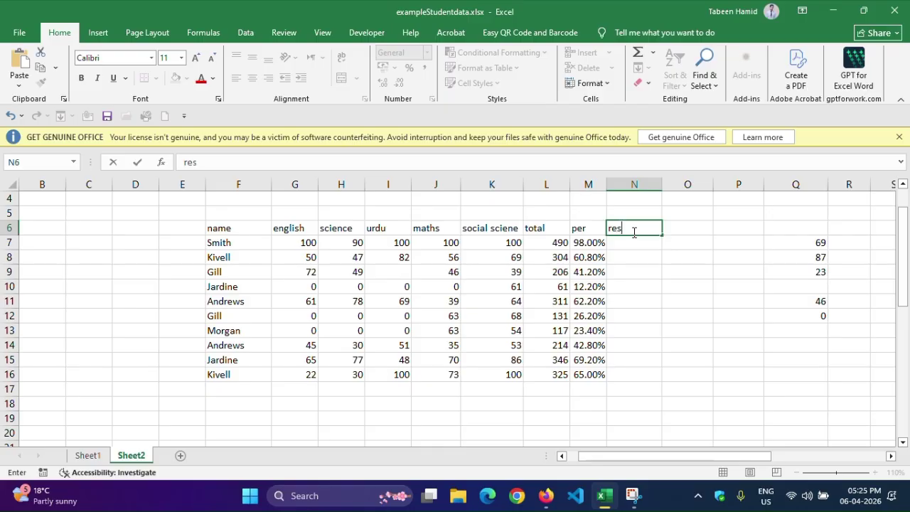
Enter the header "res" in cell N6 and dismiss the Office licence notice
{"action": "key", "text": "Return"}
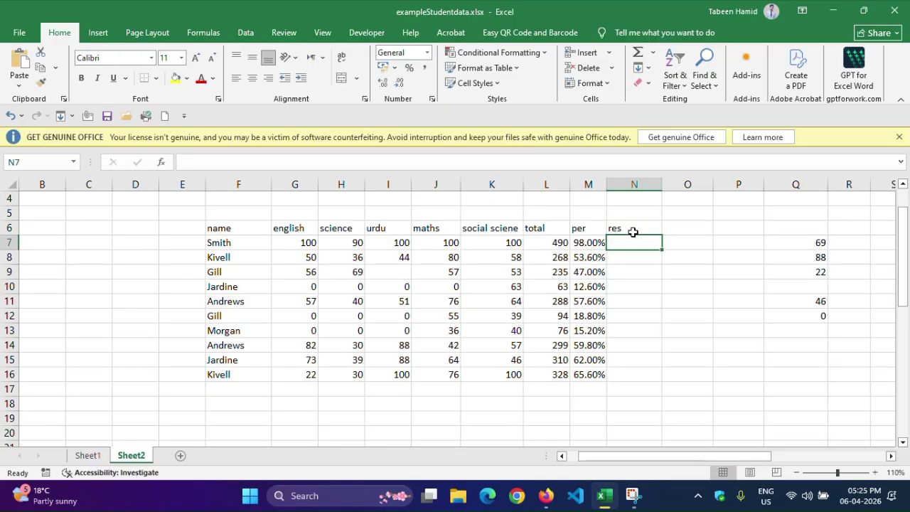
{"action": "left_click", "coordinate": [897, 138]}
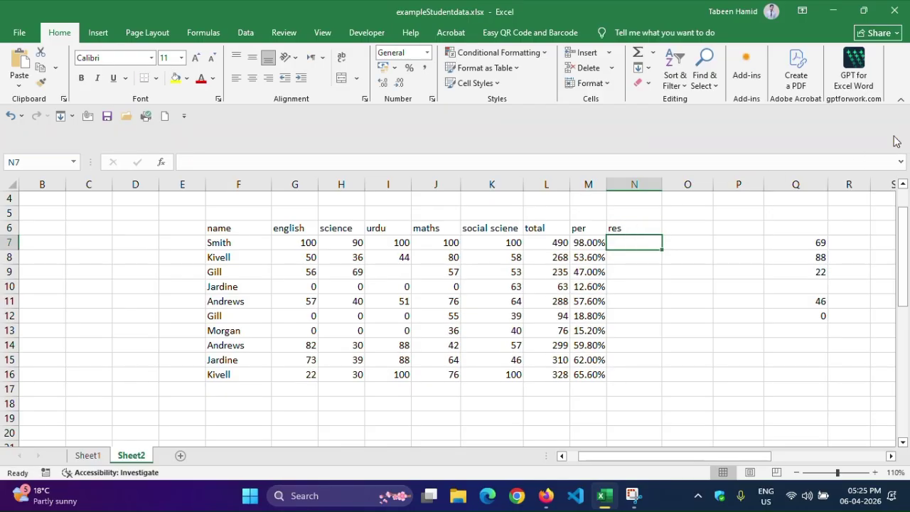
Widen column M, which holds the "per" percentages, slightly
{"action": "left_click", "coordinate": [584, 222]}
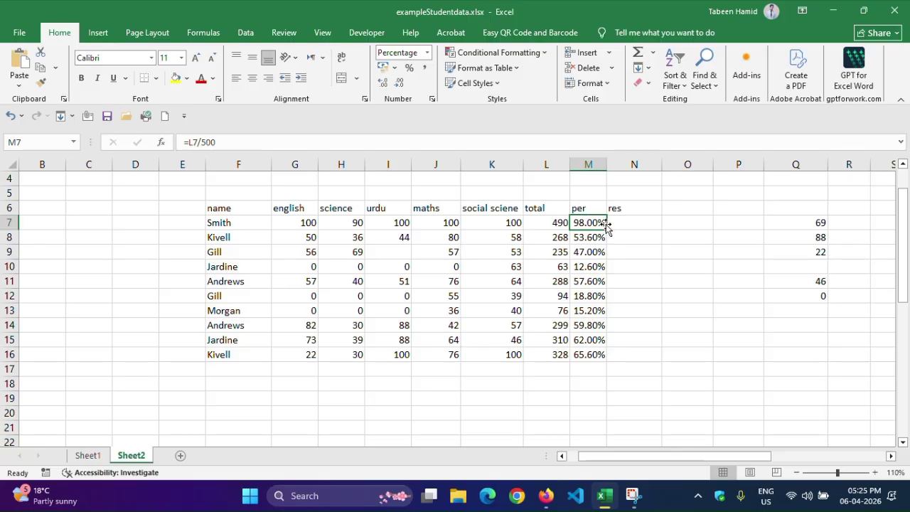
{"action": "left_click_drag", "start_coordinate": [607, 165], "coordinate": [618, 164]}
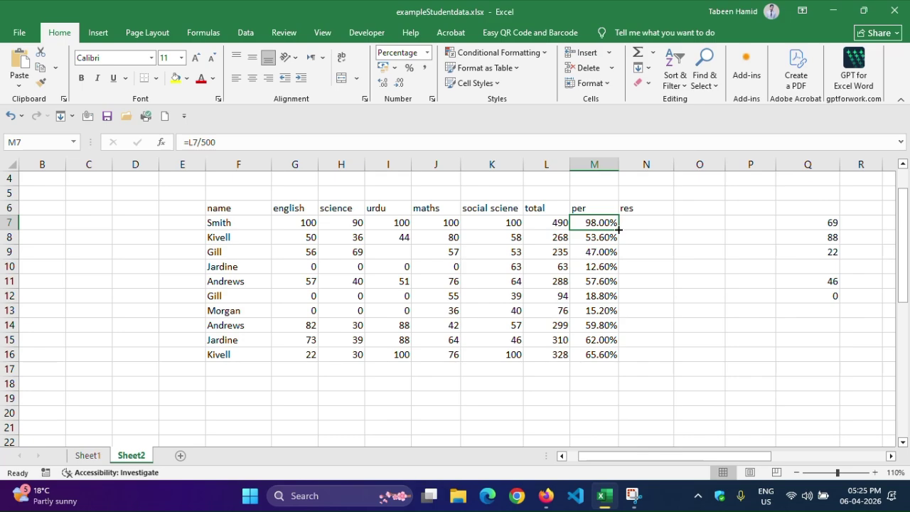
{"action": "left_click", "coordinate": [597, 253]}
{"action": "left_click", "coordinate": [598, 223]}
Start an IF formula in cell N7, the first result cell under "res"
{"action": "left_click", "coordinate": [635, 220]}
{"action": "type", "text": "="}
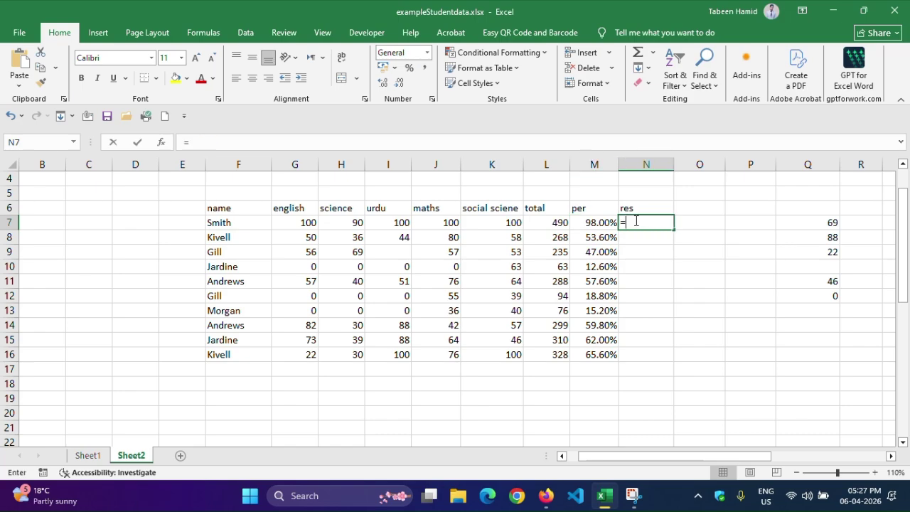
{"action": "type", "text": "if"}
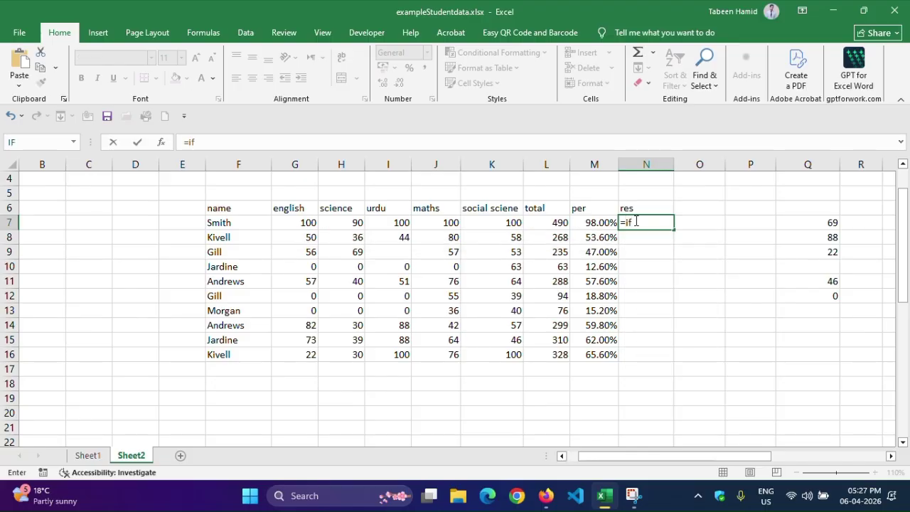
{"action": "key", "text": "BackSpace"}
{"action": "key", "text": "BackSpace"}
{"action": "type", "text": "F"}
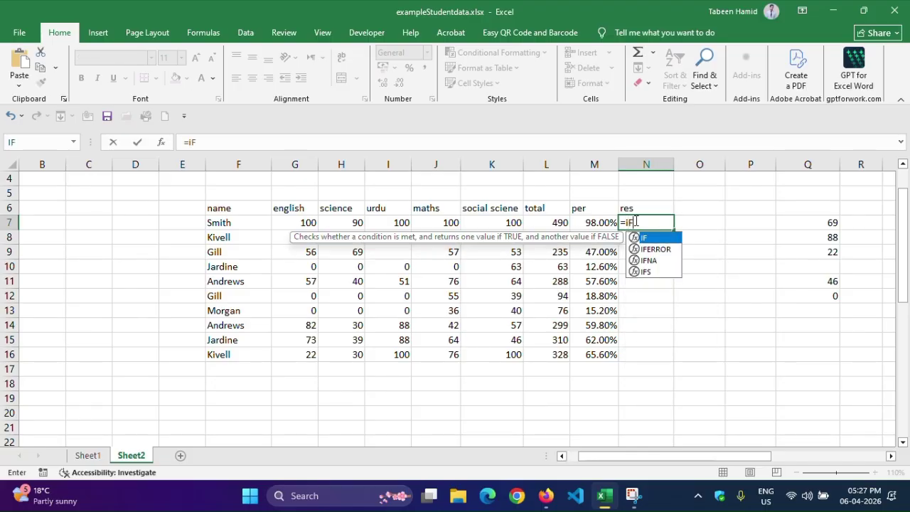
{"action": "key", "text": "Tab"}
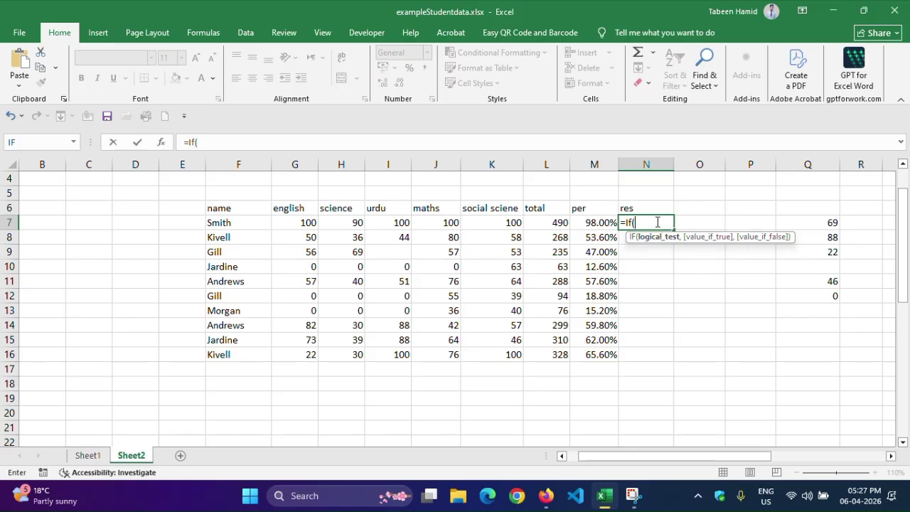
Set the logical test of the N7 IF formula to M7>=33%
{"action": "left_click", "coordinate": [595, 222]}
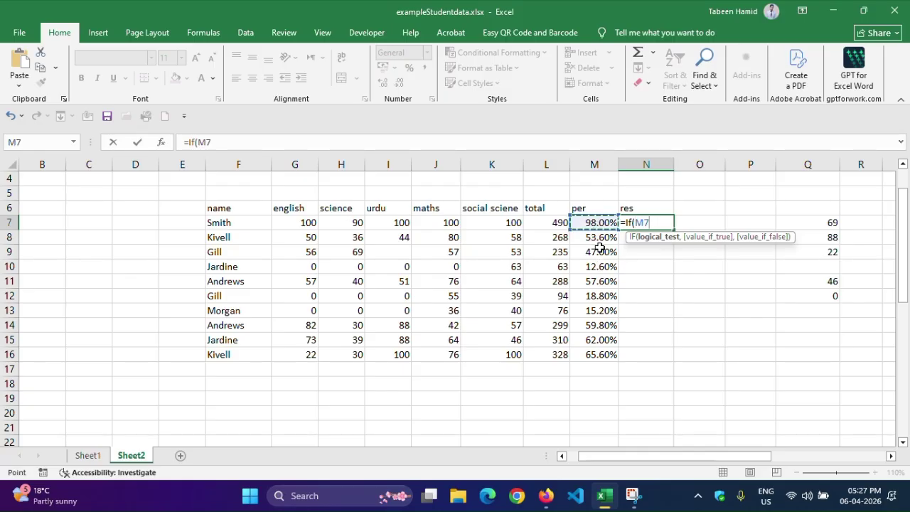
{"action": "type", "text": ">=33"}
{"action": "key", "text": "BackSpace"}
{"action": "key", "text": "BackSpace"}
{"action": "key", "text": "BackSpace"}
{"action": "type", "text": "=33"}
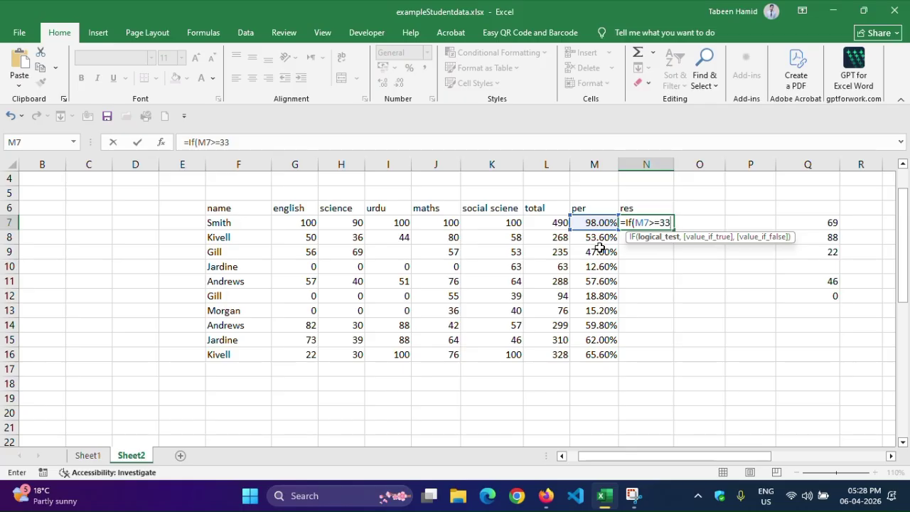
{"action": "type", "text": "%"}
{"action": "key", "text": "BackSpace"}
{"action": "type", "text": "%"}
{"action": "type", "text": ","}
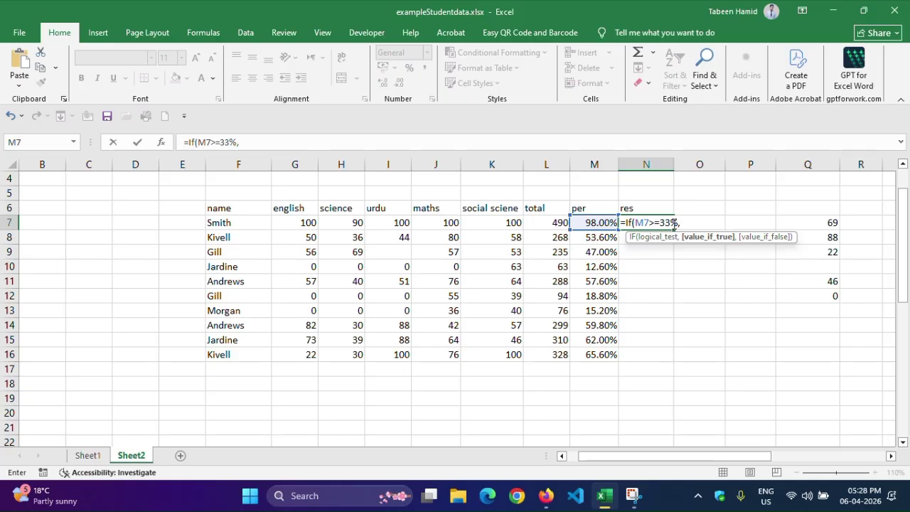
Complete the N7 IF formula with "pass" as the true value and "fail" as the false value
{"action": "type", "text": "\"pass"}
{"action": "type", "text": ","}
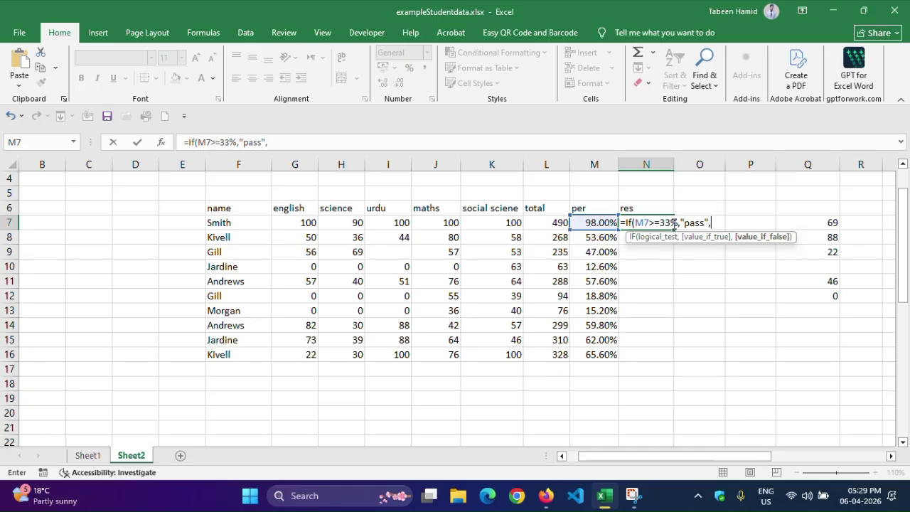
{"action": "left_click_drag", "start_coordinate": [643, 224], "coordinate": [671, 223]}
{"action": "left_click", "coordinate": [699, 223]}
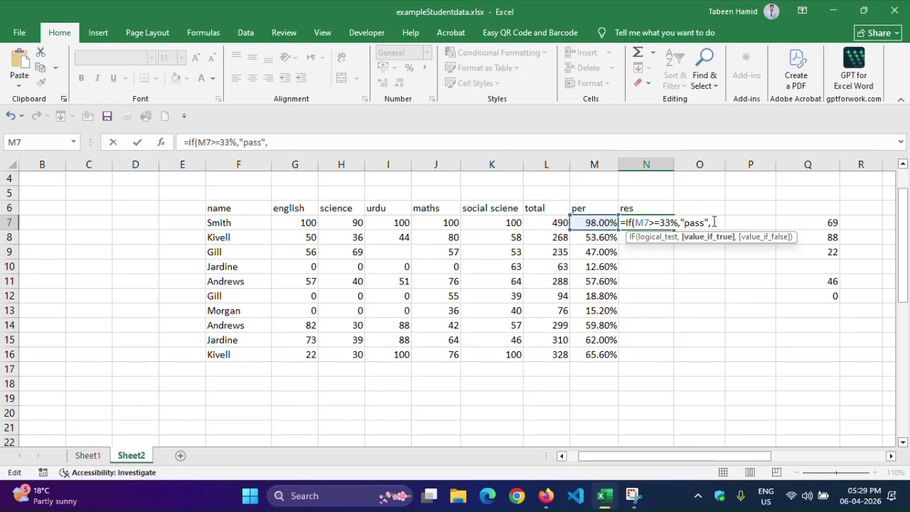
{"action": "left_click", "coordinate": [714, 222]}
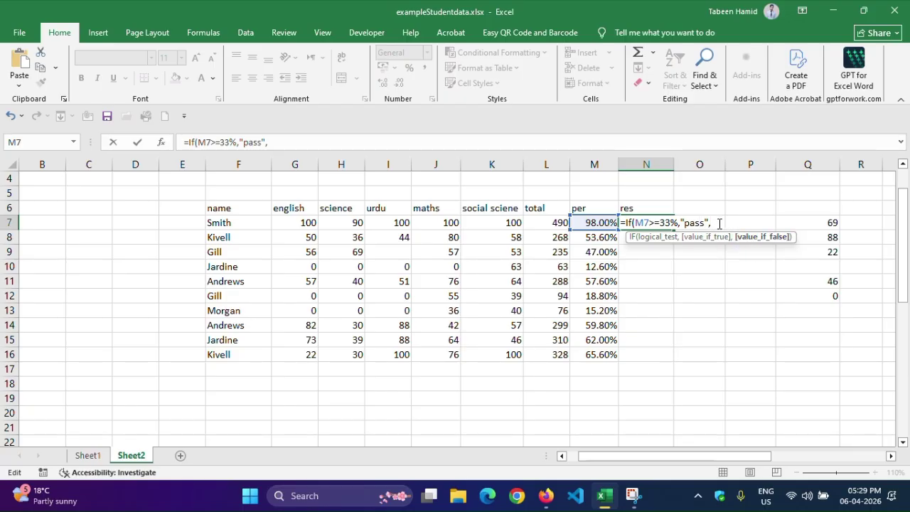
{"action": "type", "text": "\"fail\")"}
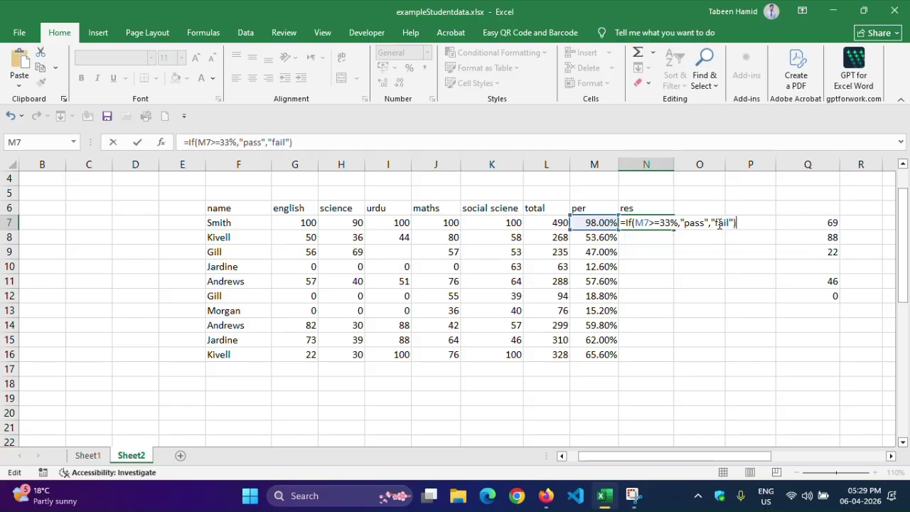
Examine the logical test, true value and false value arguments within the N7 IF formula
{"action": "left_click_drag", "start_coordinate": [638, 222], "coordinate": [677, 222]}
{"action": "left_click", "coordinate": [695, 223]}
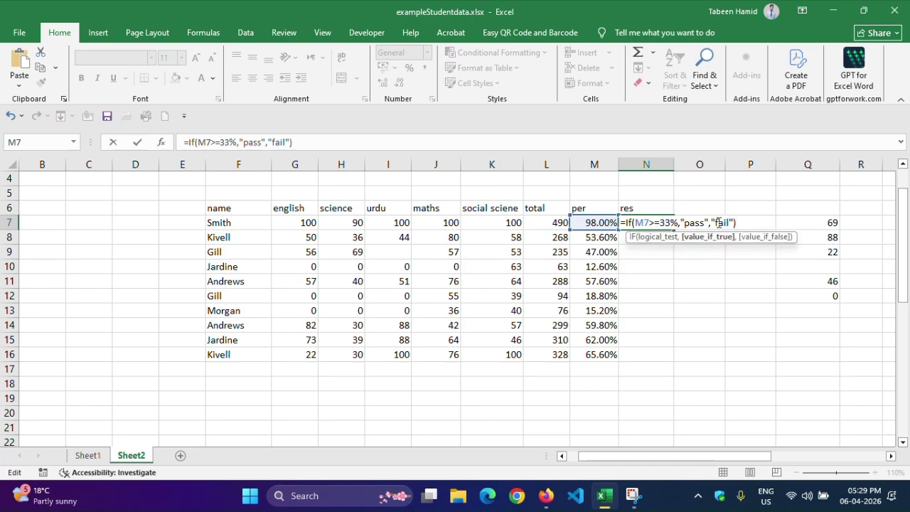
{"action": "left_click", "coordinate": [722, 222]}
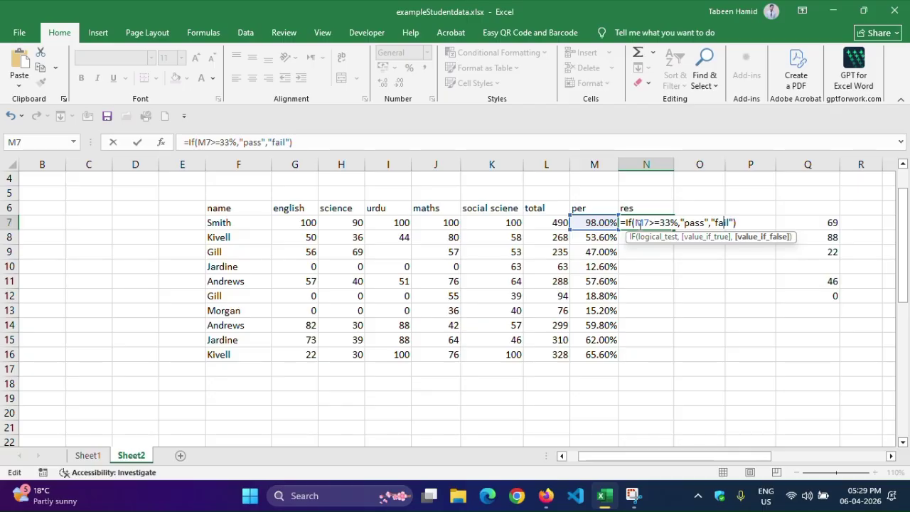
{"action": "left_click_drag", "start_coordinate": [636, 222], "coordinate": [679, 225]}
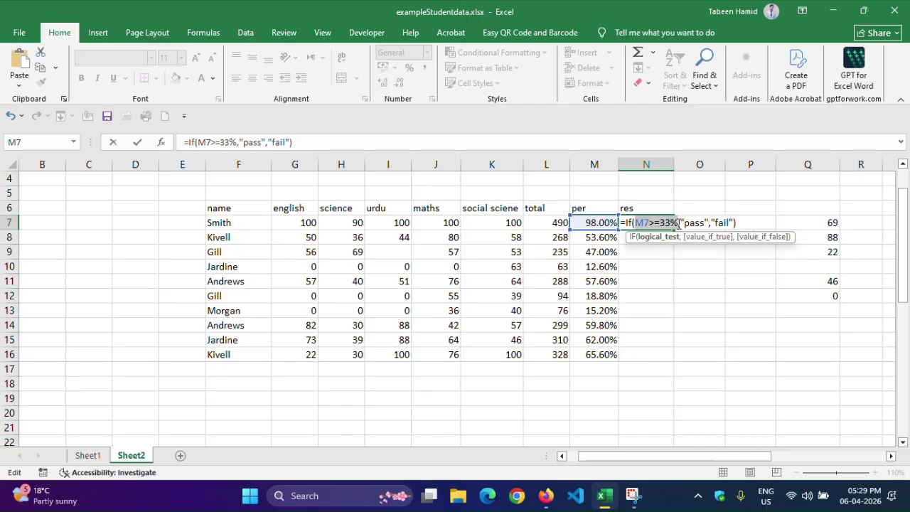
{"action": "left_click", "coordinate": [700, 222]}
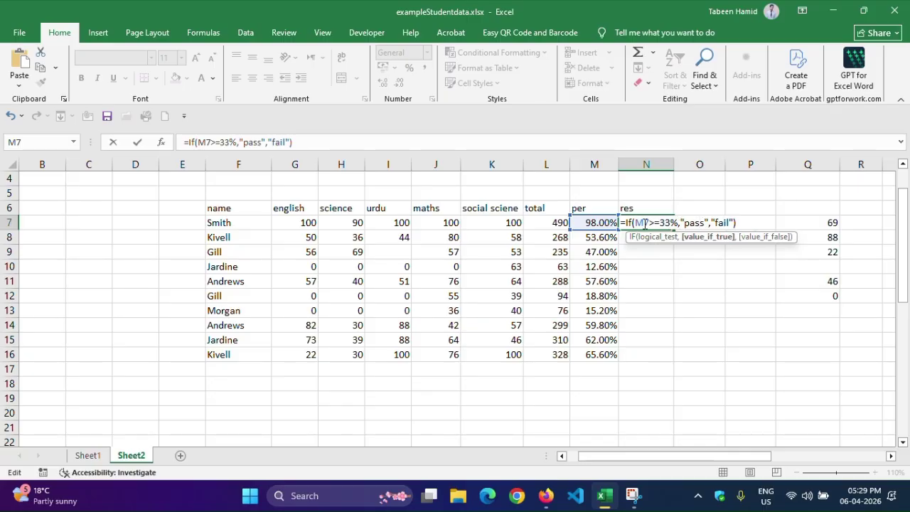
{"action": "left_click_drag", "start_coordinate": [643, 222], "coordinate": [672, 223]}
{"action": "left_click", "coordinate": [726, 222]}
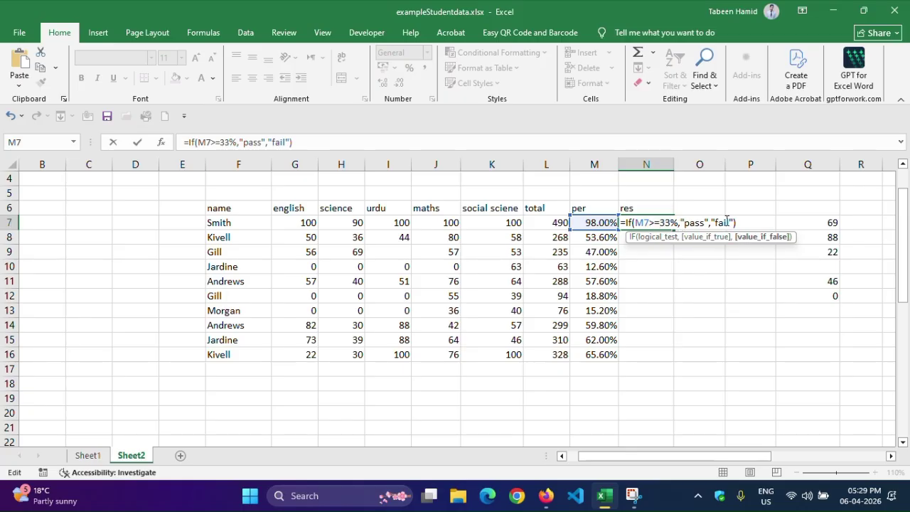
{"action": "left_click_drag", "start_coordinate": [634, 222], "coordinate": [672, 222]}
{"action": "left_click", "coordinate": [703, 220]}
{"action": "left_click", "coordinate": [719, 223]}
{"action": "left_click_drag", "start_coordinate": [635, 222], "coordinate": [691, 223]}
{"action": "left_click", "coordinate": [703, 222]}
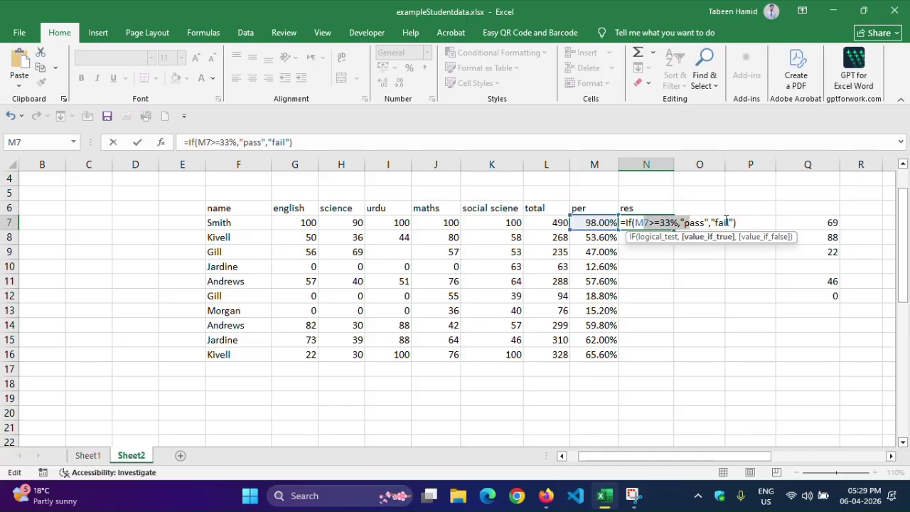
{"action": "left_click", "coordinate": [726, 223]}
Commit the IF formula in N7 and fill it down through N16
{"action": "key", "text": "Return"}
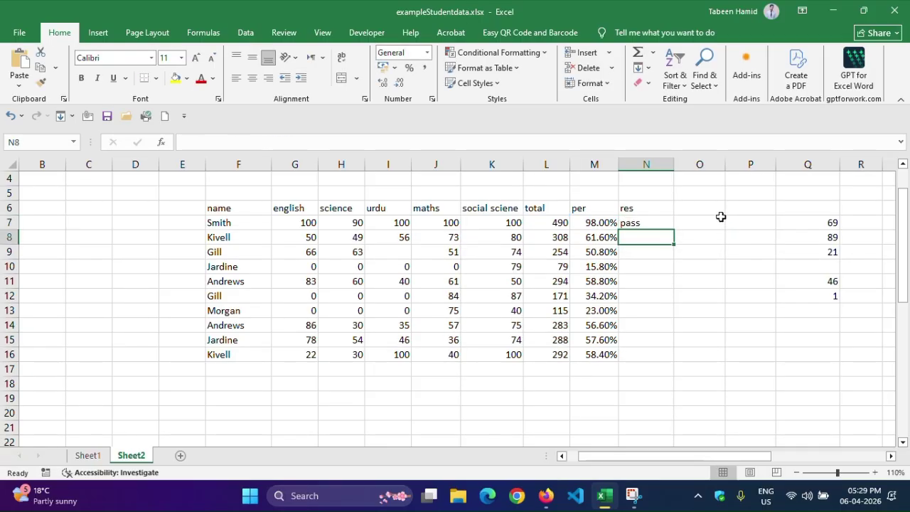
{"action": "left_click", "coordinate": [655, 224]}
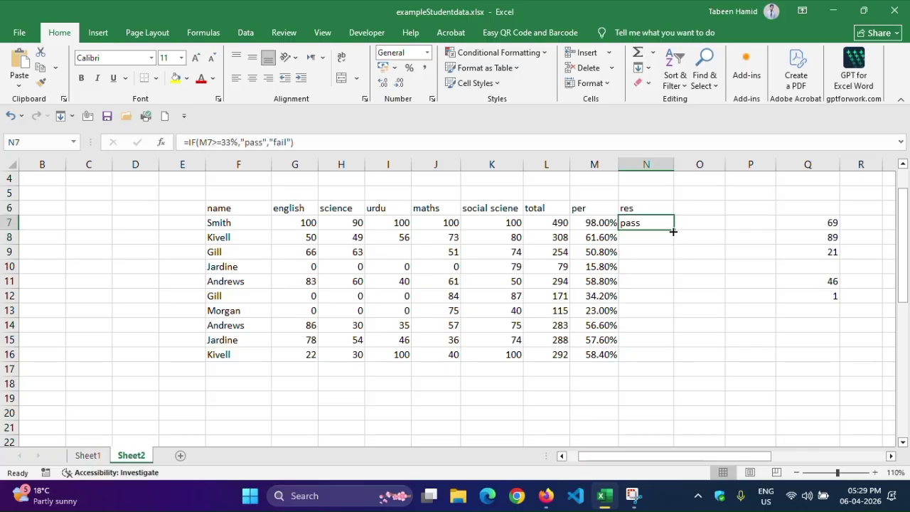
{"action": "left_click_drag", "start_coordinate": [672, 231], "coordinate": [661, 355]}
Inspect the copied IF formulas in N15 and N13, checking their cell references and logical tests
{"action": "double_click", "coordinate": [642, 340]}
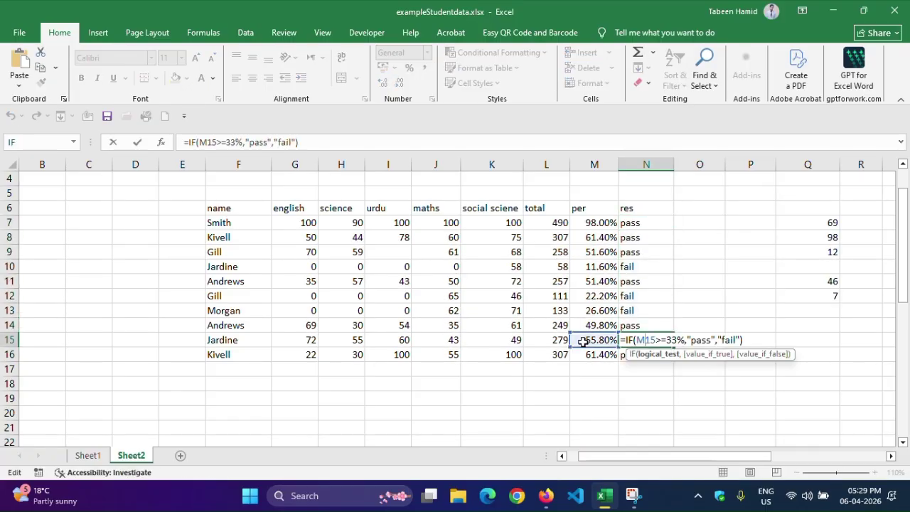
{"action": "key", "text": "Return"}
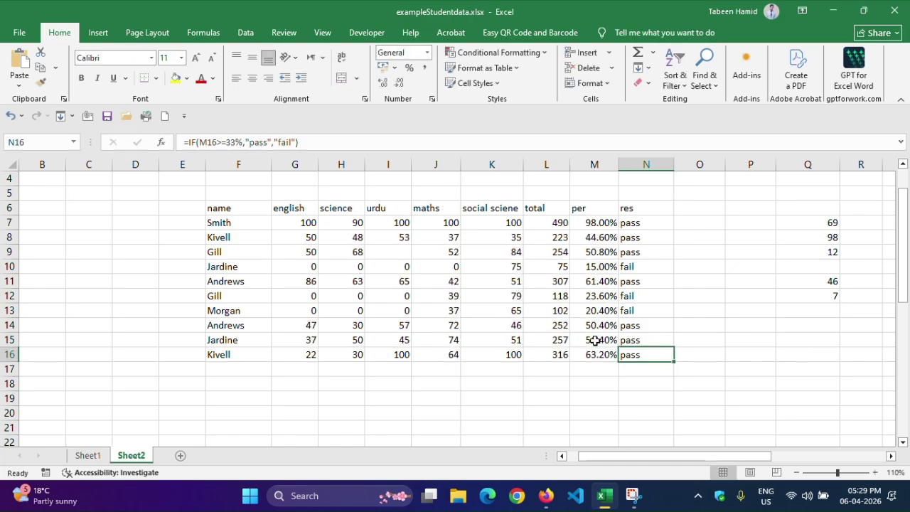
{"action": "double_click", "coordinate": [631, 310]}
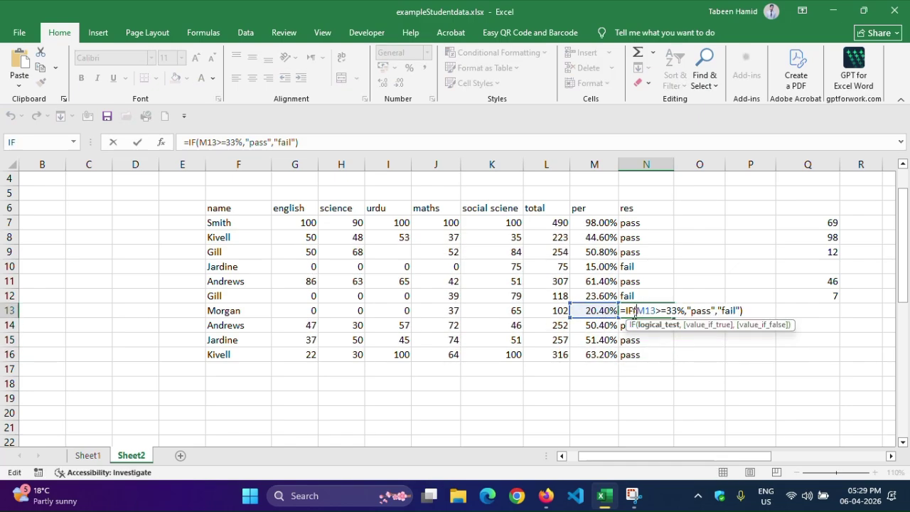
{"action": "left_click_drag", "start_coordinate": [637, 311], "coordinate": [661, 311]}
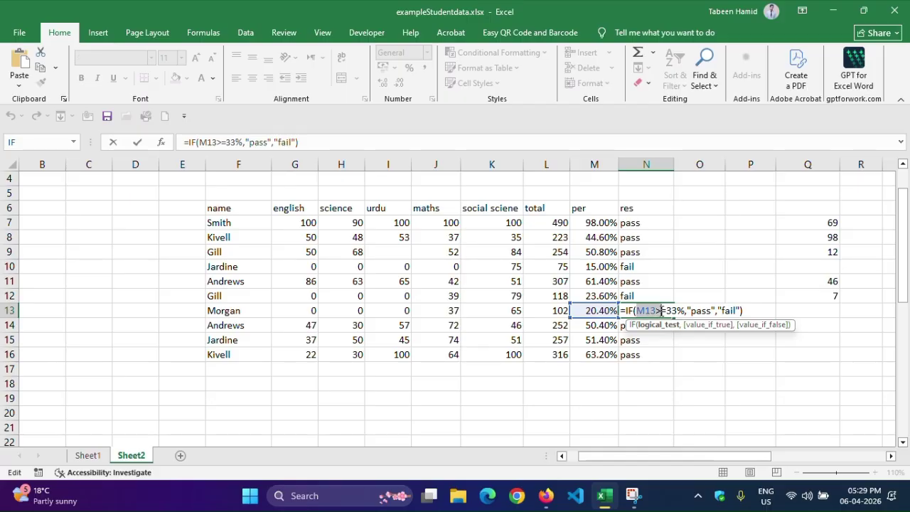
{"action": "left_click", "coordinate": [661, 311]}
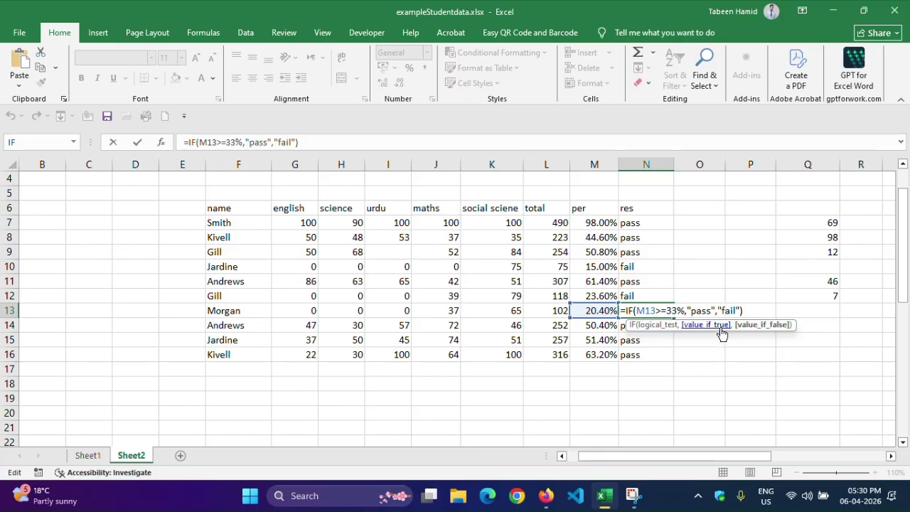
{"action": "key", "text": "Return"}
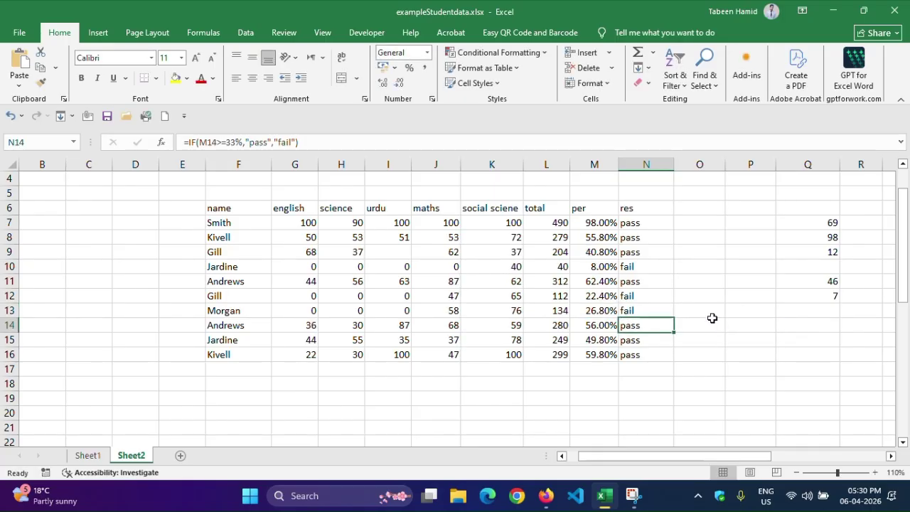
Inspect the copied IF formula in N8, checking its cell reference and value_if_true argument
{"action": "double_click", "coordinate": [643, 244]}
{"action": "left_click", "coordinate": [643, 237]}
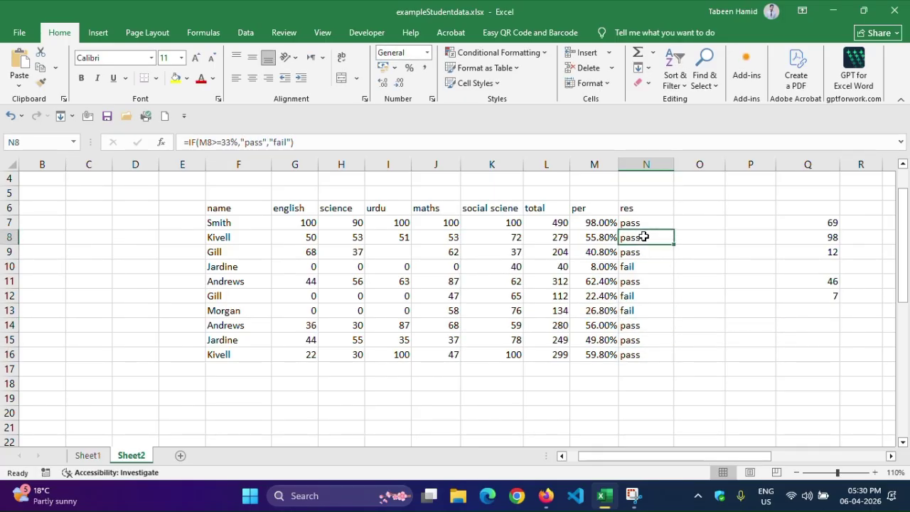
{"action": "double_click", "coordinate": [643, 237]}
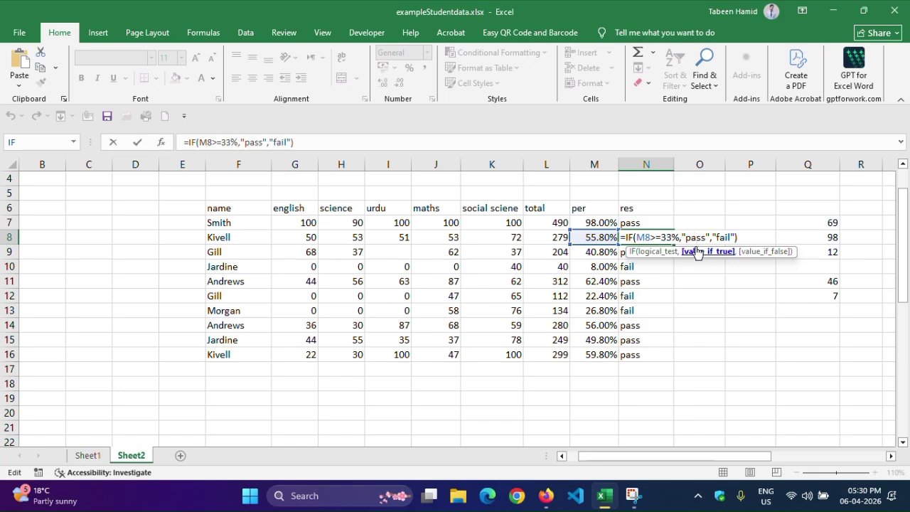
{"action": "key", "text": "Return"}
Trace the N7 IF formula's arguments, matching M7>=33% to the logical test and "pass" and "fail" to the true and false values
{"action": "left_click", "coordinate": [647, 224]}
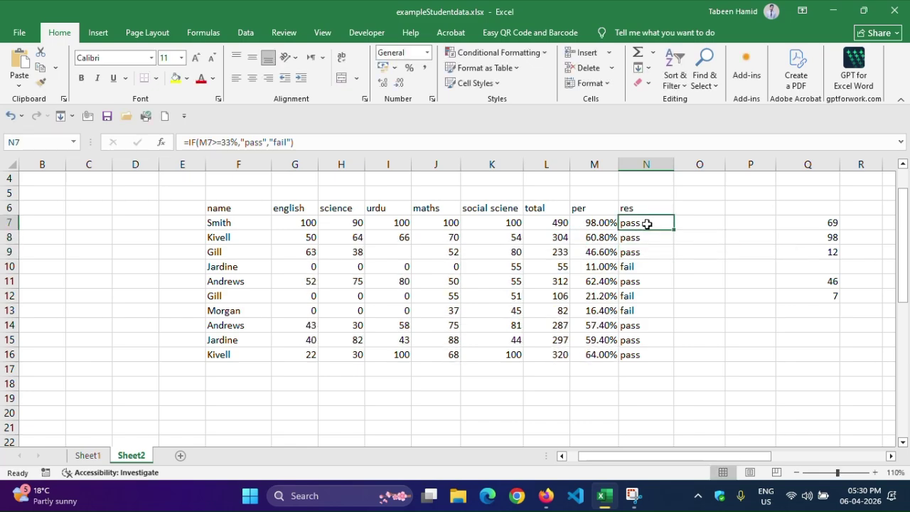
{"action": "double_click", "coordinate": [647, 224]}
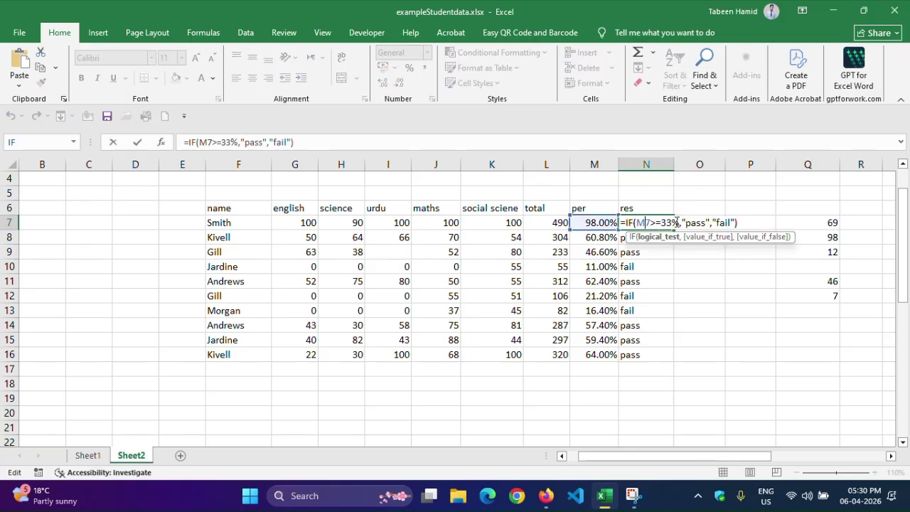
{"action": "left_click_drag", "start_coordinate": [679, 222], "coordinate": [639, 222]}
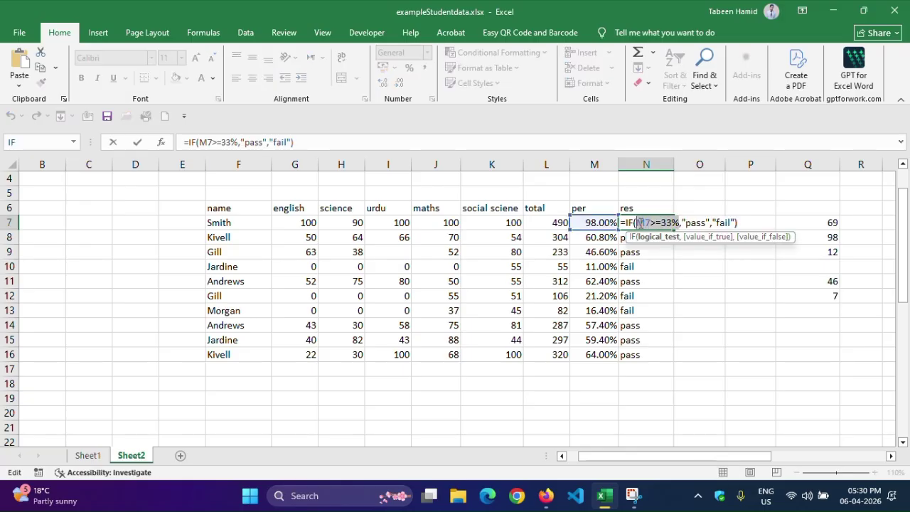
{"action": "left_click", "coordinate": [700, 223]}
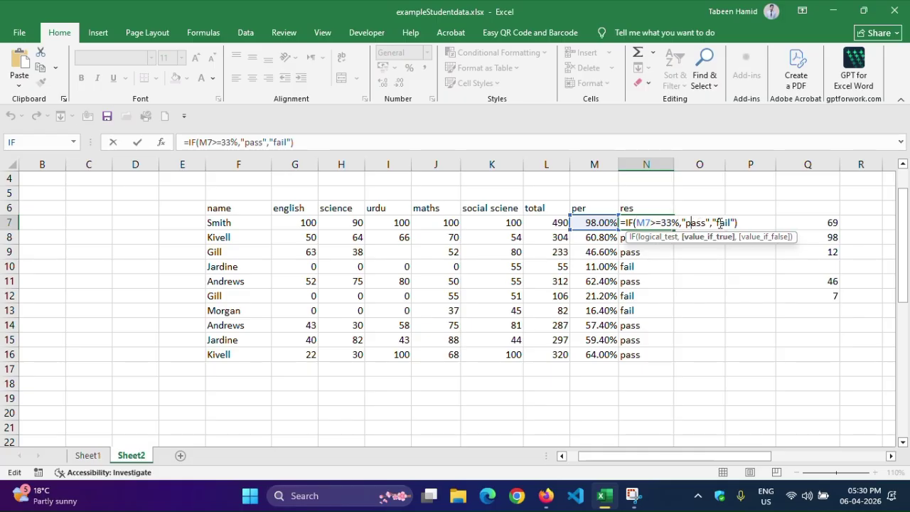
{"action": "key", "text": "Right"}
{"action": "key", "text": "Right"}
{"action": "key", "text": "Right"}
{"action": "key", "text": "Right"}
{"action": "key", "text": "Right"}
{"action": "key", "text": "Left"}
{"action": "key", "text": "Left"}
{"action": "key", "text": "Left"}
{"action": "key", "text": "Left"}
{"action": "key", "text": "Left"}
{"action": "key", "text": "Left"}
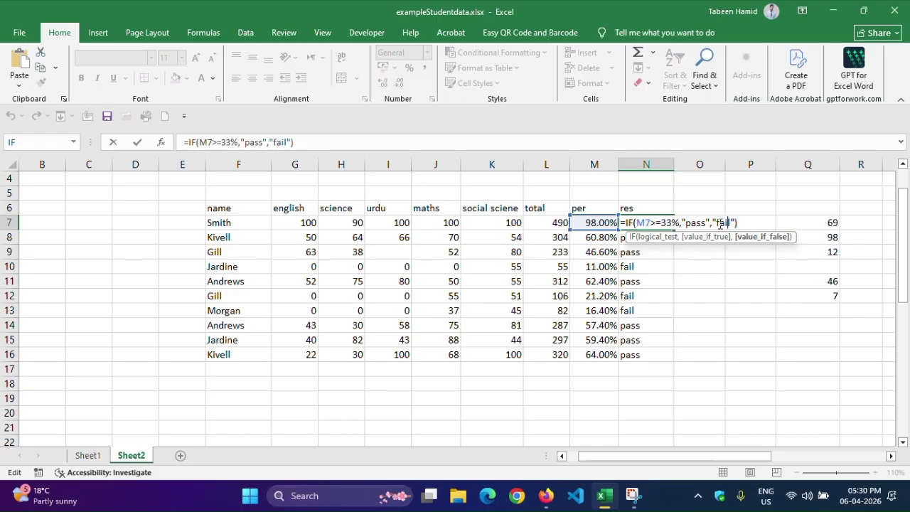
{"action": "left_click", "coordinate": [727, 222]}
{"action": "left_click", "coordinate": [701, 223]}
{"action": "left_click", "coordinate": [722, 222]}
{"action": "left_click_drag", "start_coordinate": [679, 222], "coordinate": [637, 222]}
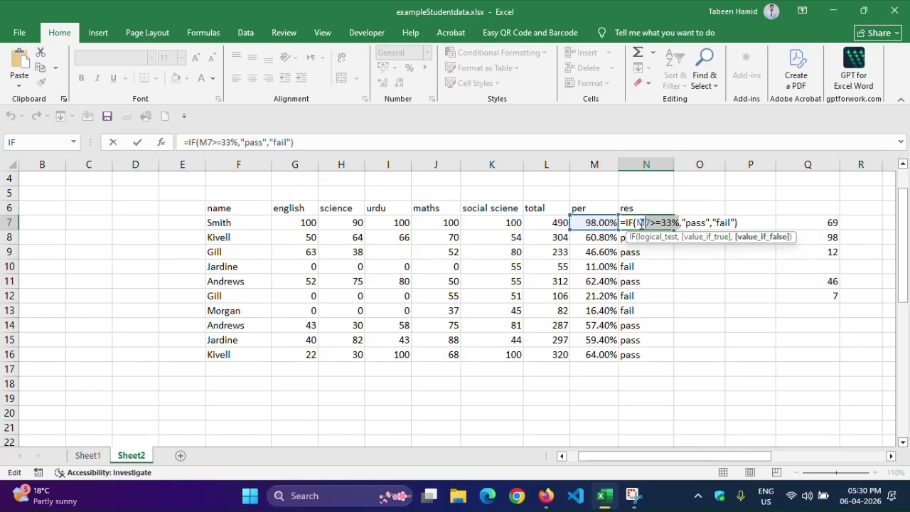
{"action": "left_click", "coordinate": [647, 223]}
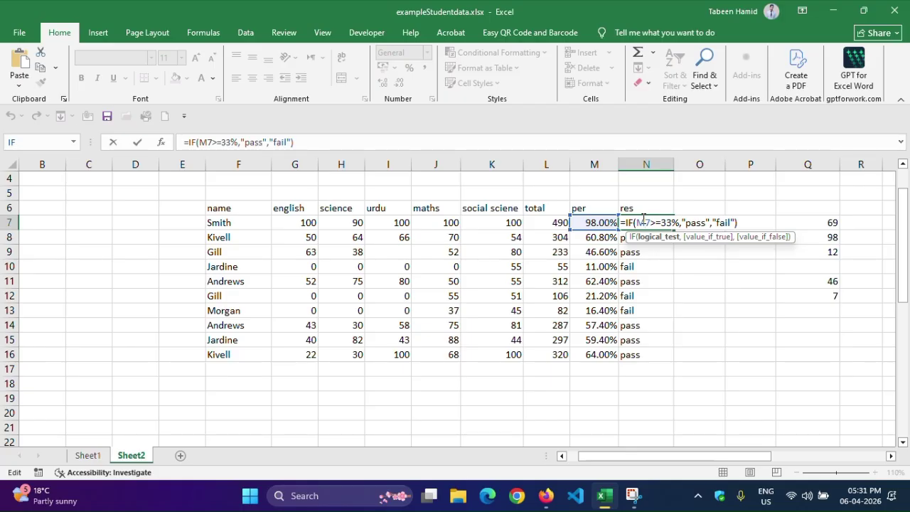
Review how the M7>=33% test in N7 selects "pass" or "fail", examining its >= comparison operator
{"action": "left_click_drag", "start_coordinate": [637, 222], "coordinate": [677, 225]}
{"action": "left_click", "coordinate": [667, 221]}
{"action": "left_click", "coordinate": [700, 222]}
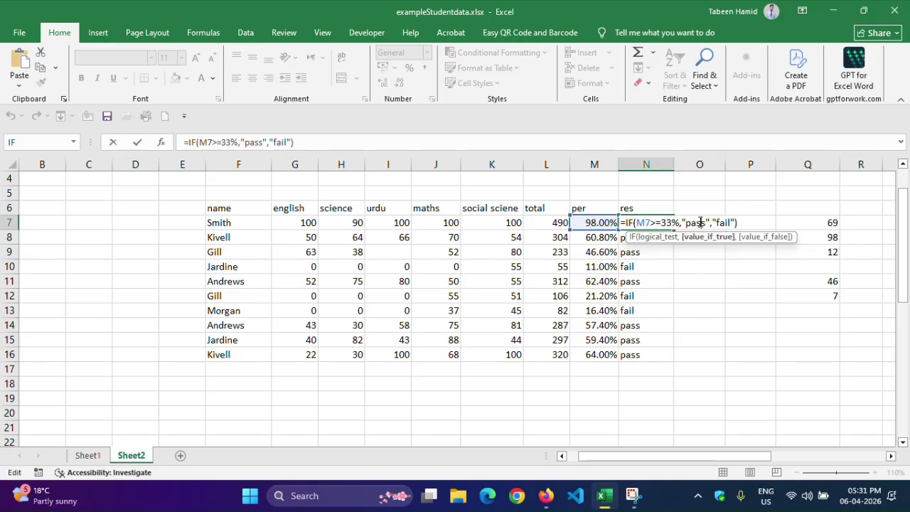
{"action": "left_click", "coordinate": [720, 223]}
{"action": "left_click", "coordinate": [650, 222]}
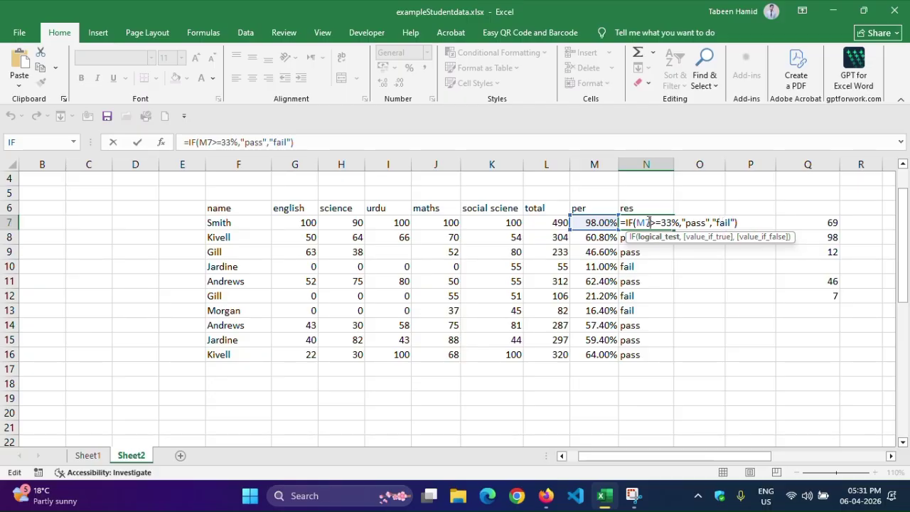
{"action": "left_click", "coordinate": [684, 222]}
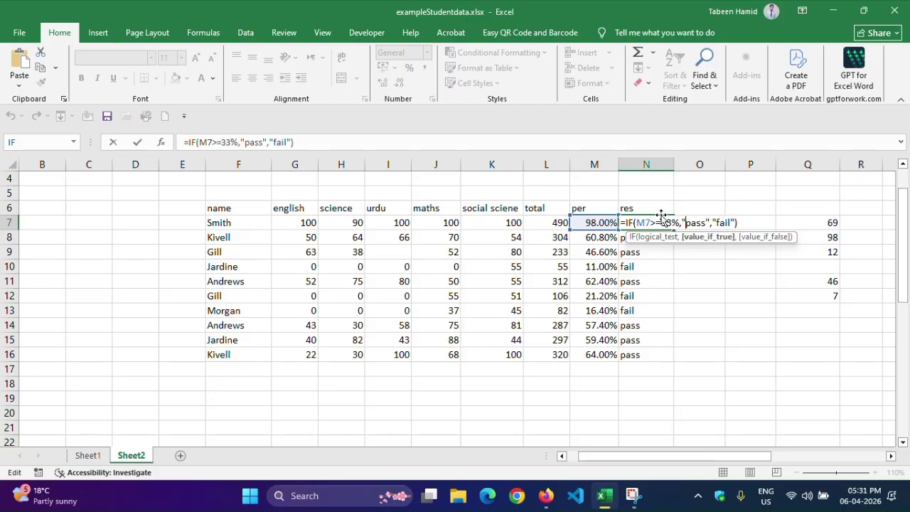
{"action": "left_click", "coordinate": [724, 222]}
{"action": "left_click", "coordinate": [652, 222]}
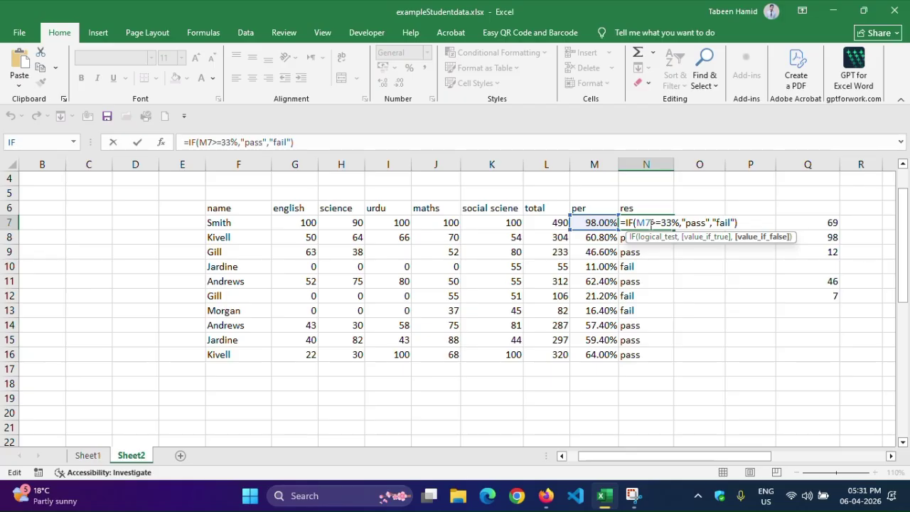
{"action": "double_click", "coordinate": [655, 222]}
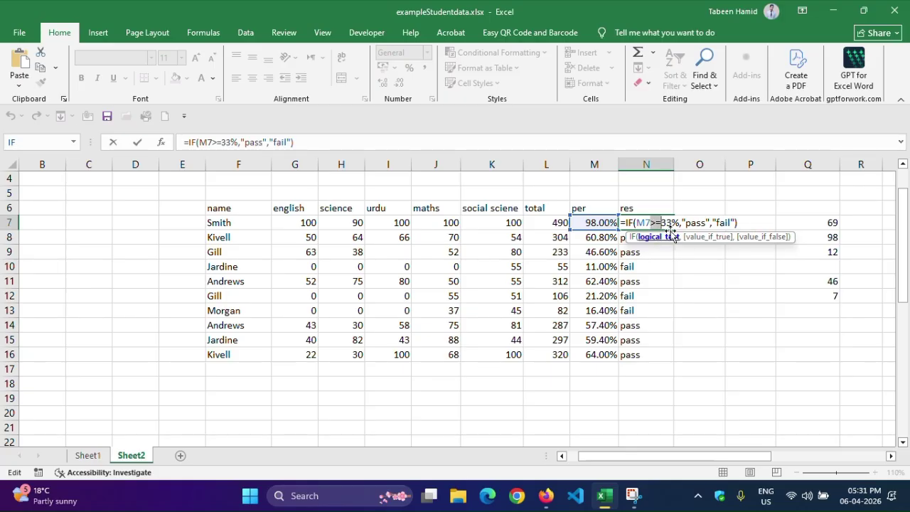
{"action": "key", "text": "Return"}
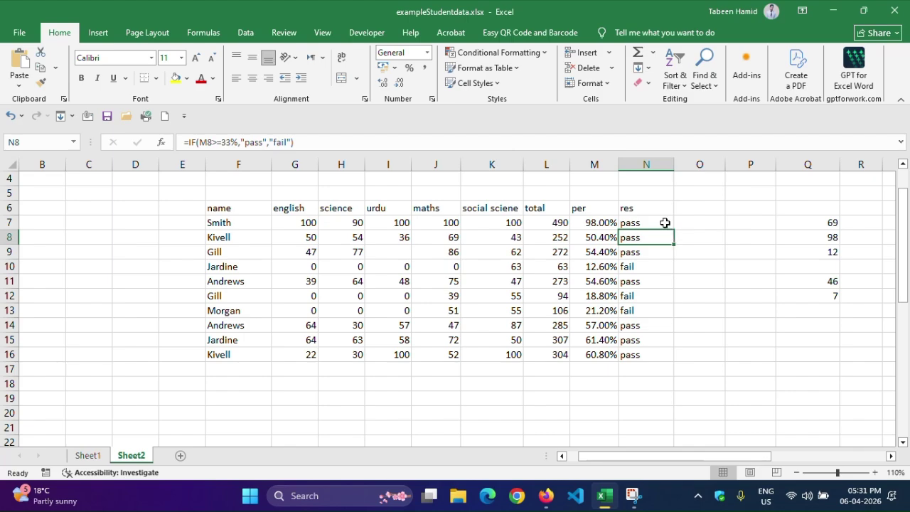
Recheck the N7 IF formula's true and false values and its logical test, leaving the formula as it is
{"action": "left_click", "coordinate": [665, 222]}
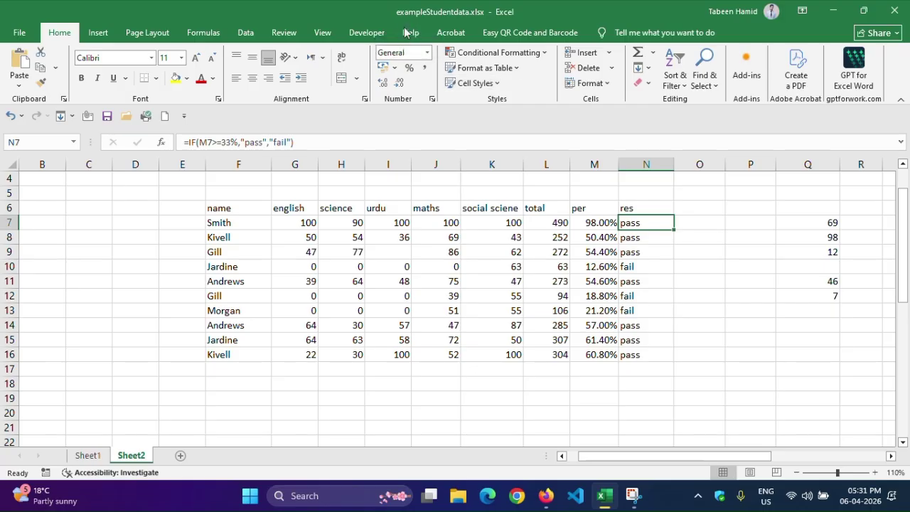
{"action": "double_click", "coordinate": [639, 220]}
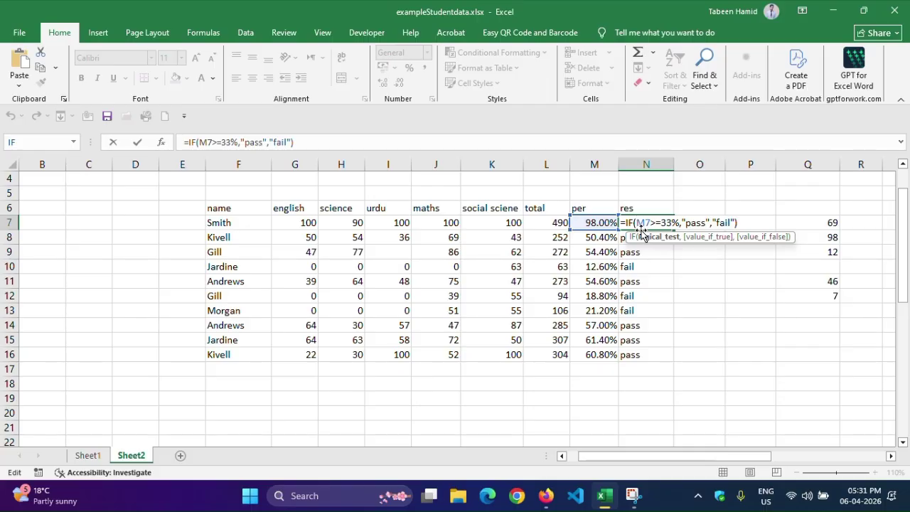
{"action": "left_click", "coordinate": [692, 222]}
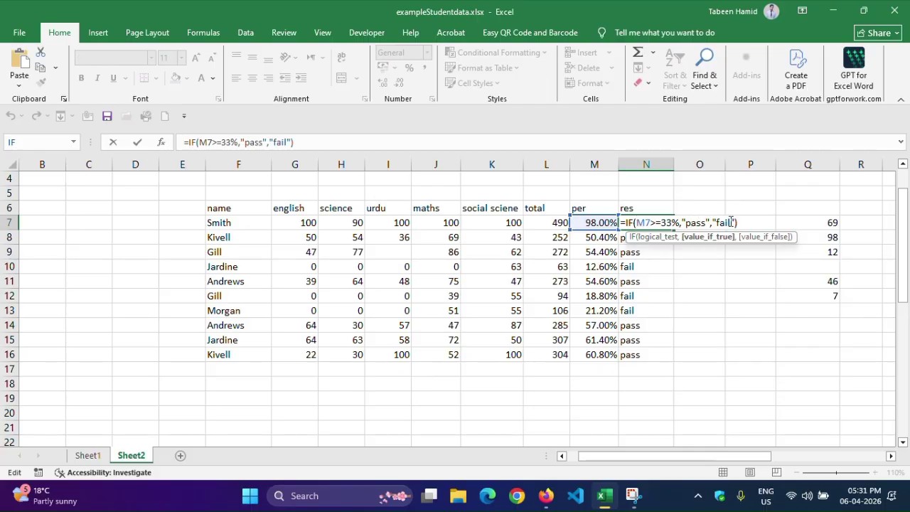
{"action": "left_click", "coordinate": [731, 223]}
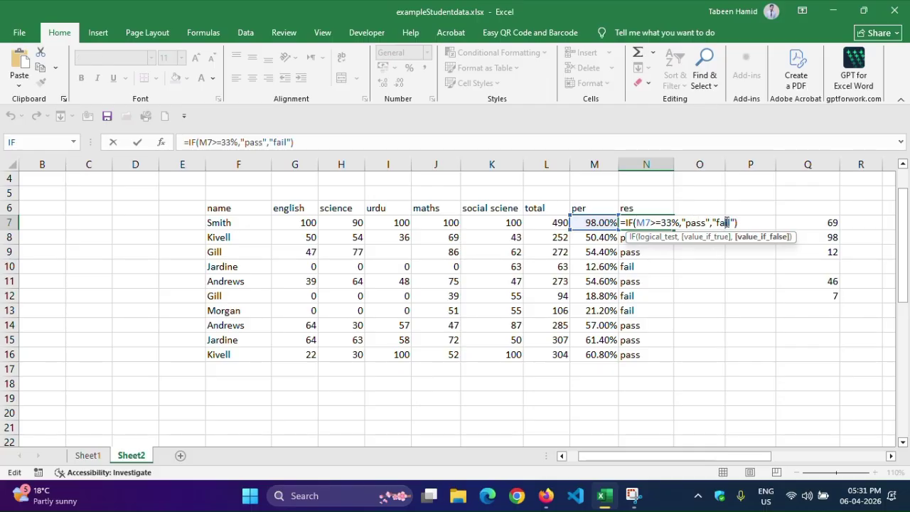
{"action": "left_click", "coordinate": [644, 222]}
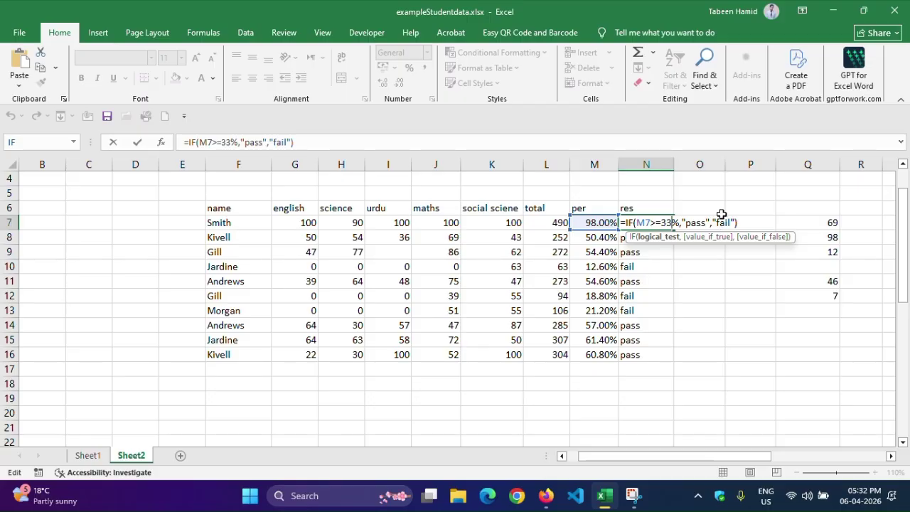
{"action": "key", "text": "Return"}
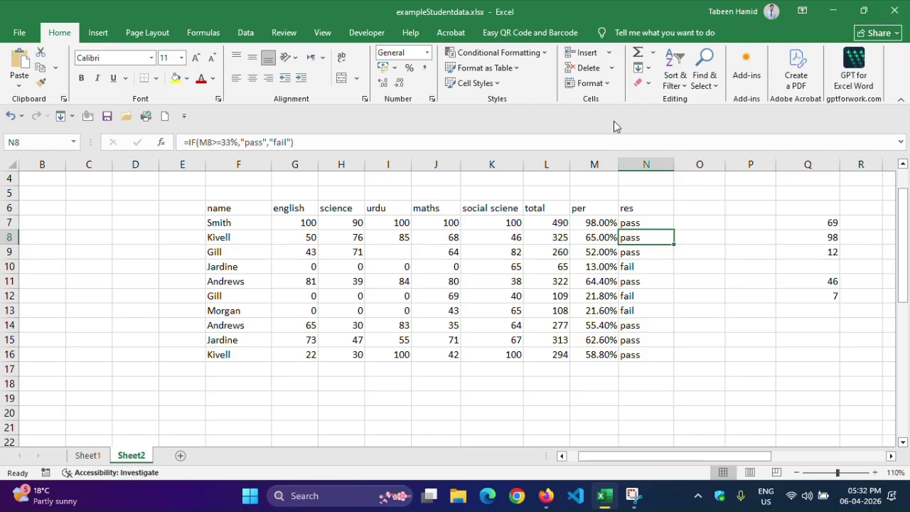